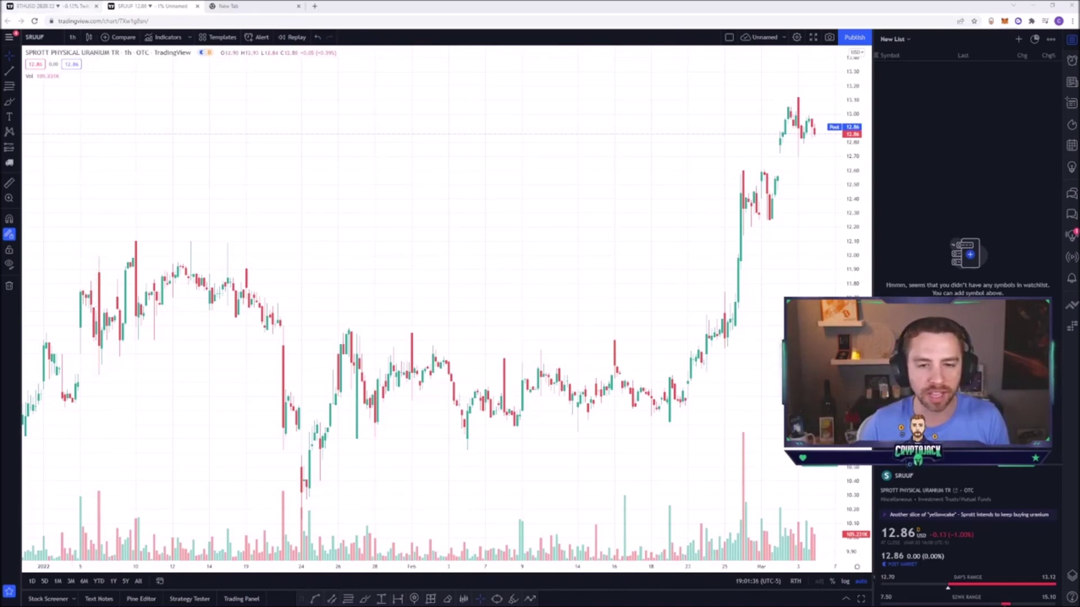
Step: Glance at the ETHUSD chart, return to SRUUF, and move Vol into a new pane above
click(73, 8)
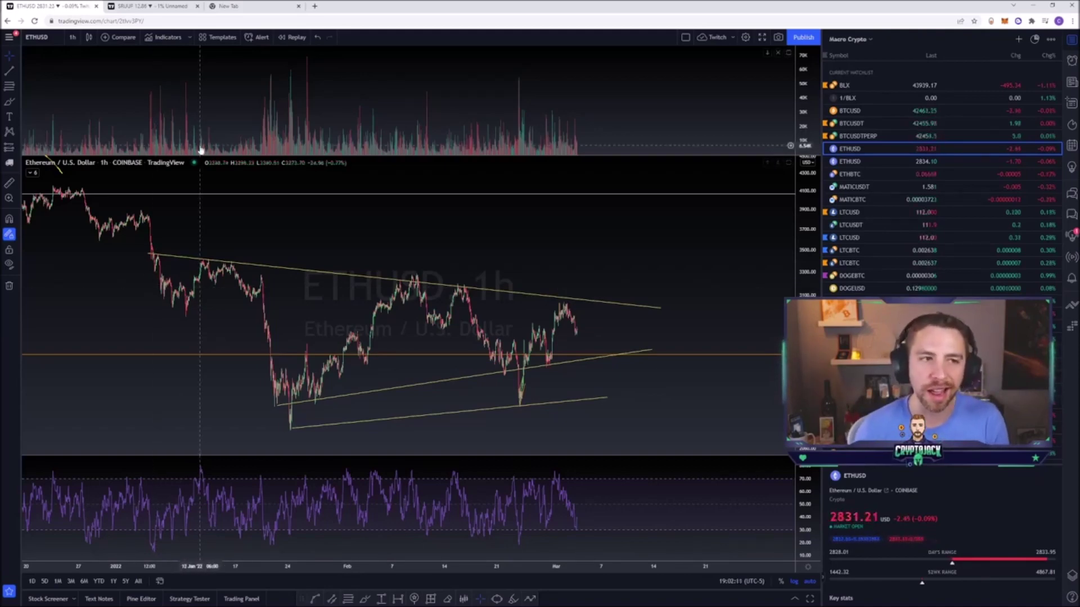
click(162, 8)
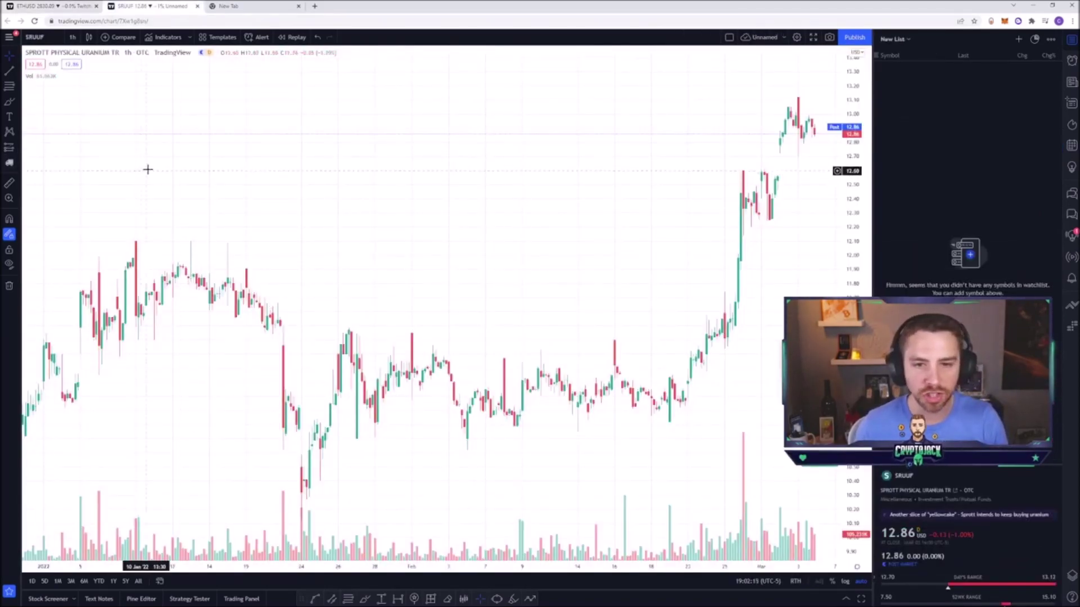
right_click(138, 534)
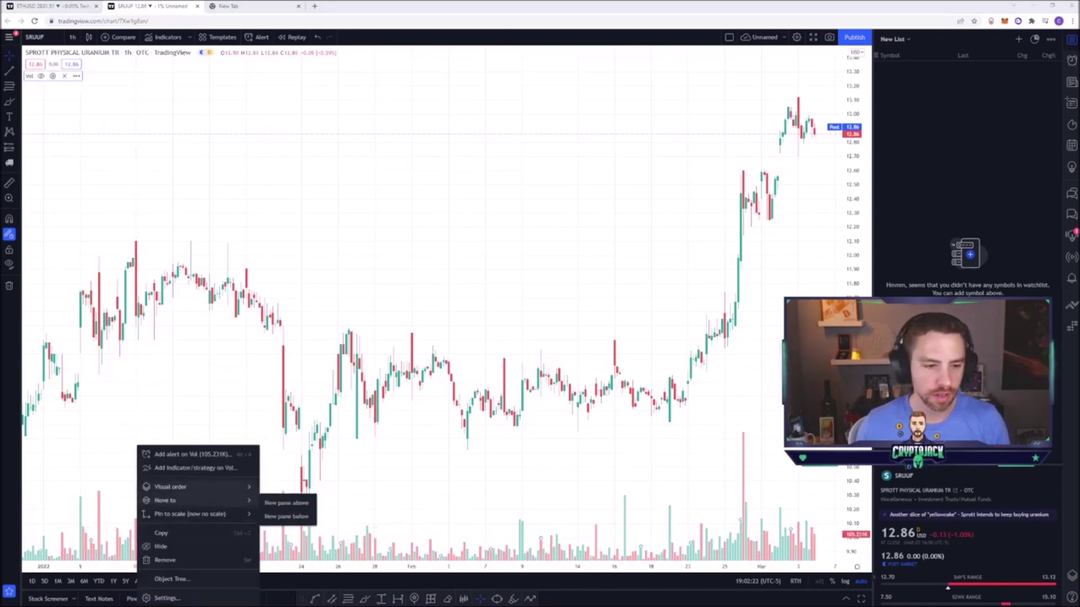
mouse_move(196, 487)
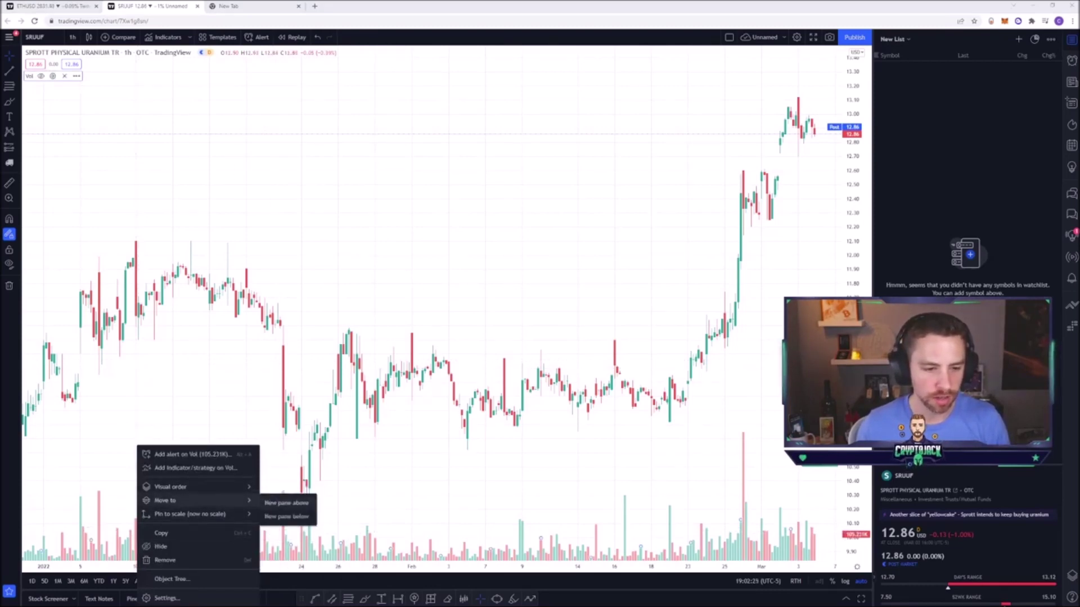
click(287, 503)
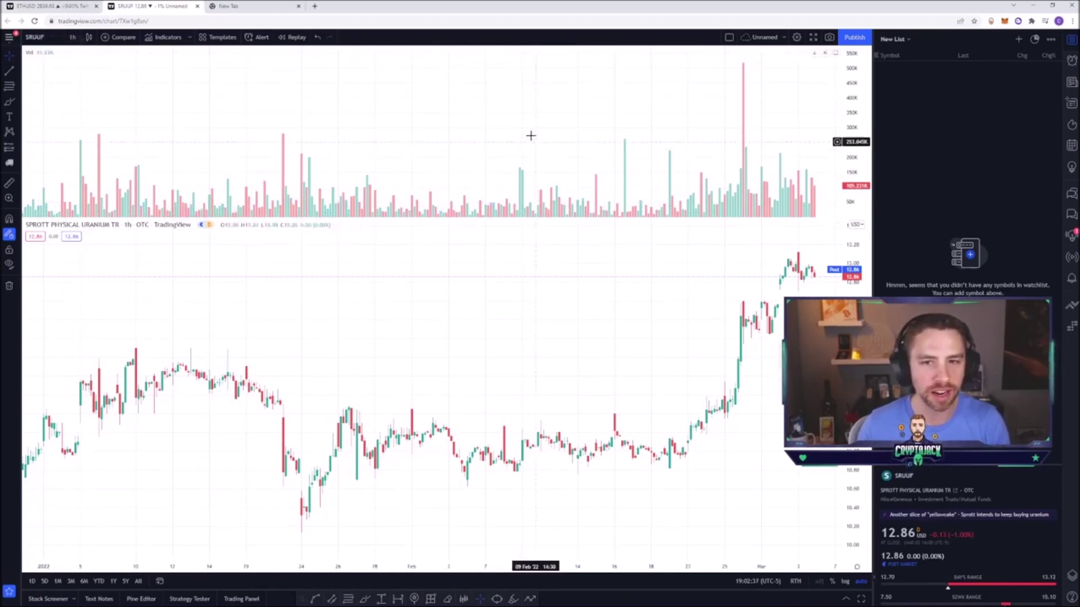
Step: Reposition the volume pane with the pane arrows so it sits below the price candles
click(41, 53)
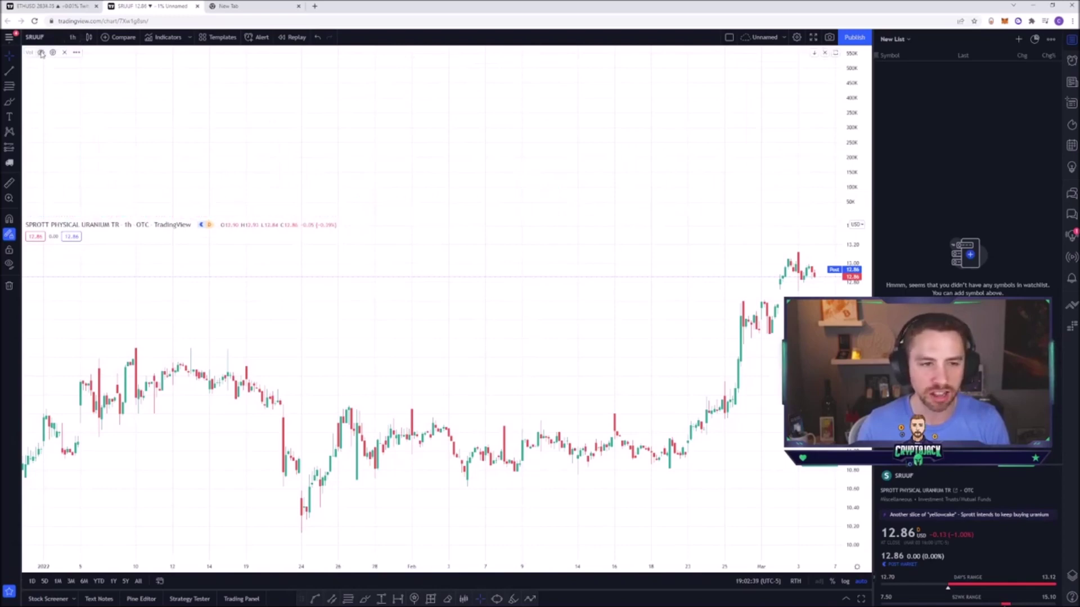
click(41, 53)
click(814, 52)
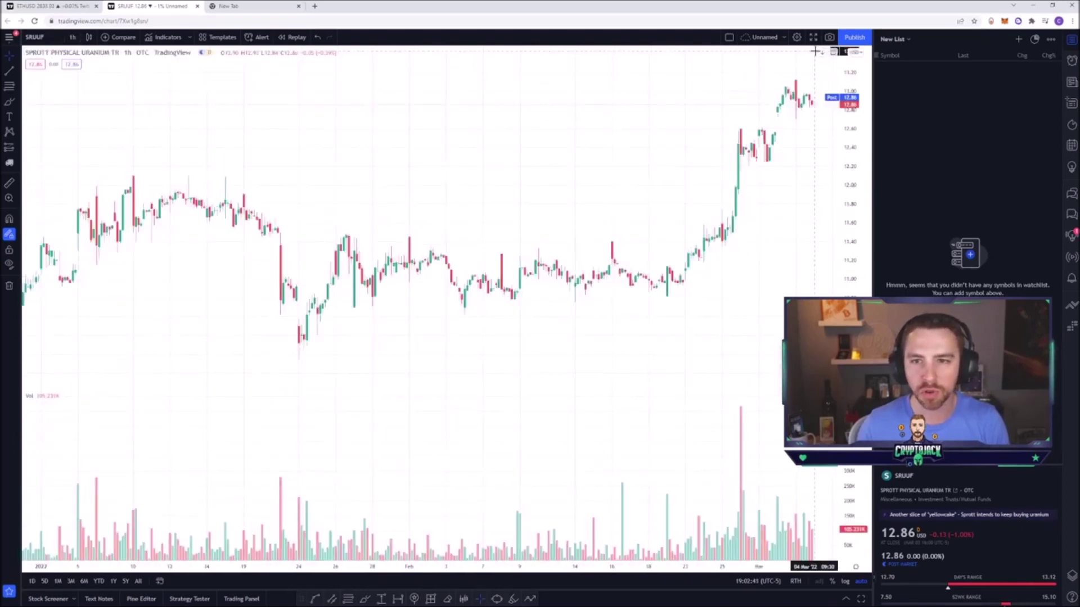
click(822, 53)
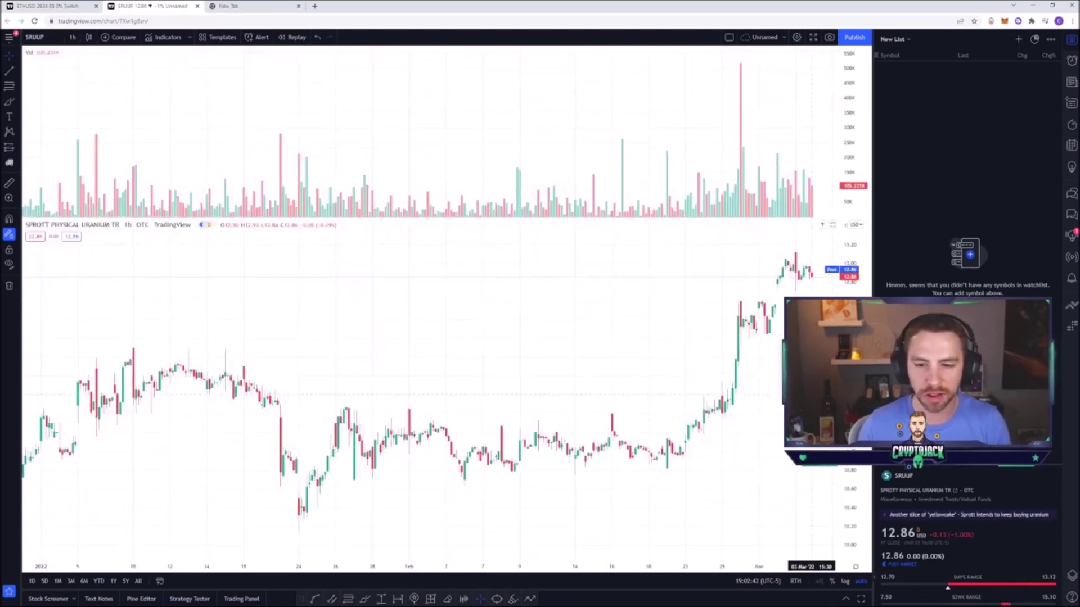
click(822, 53)
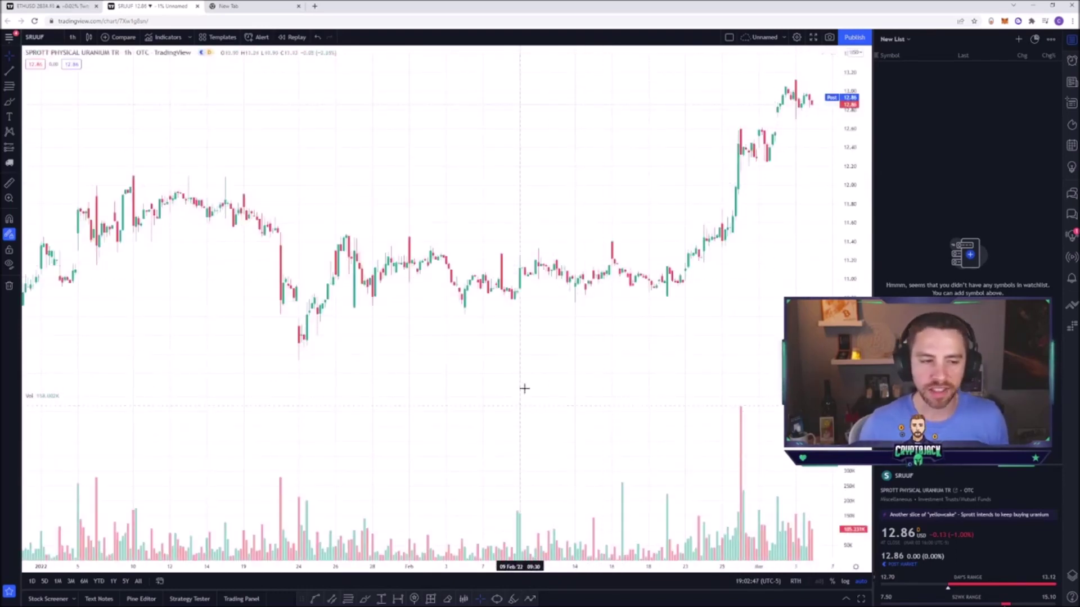
Step: Open Chart settings and switch the chart background fill to a gradient
right_click(516, 117)
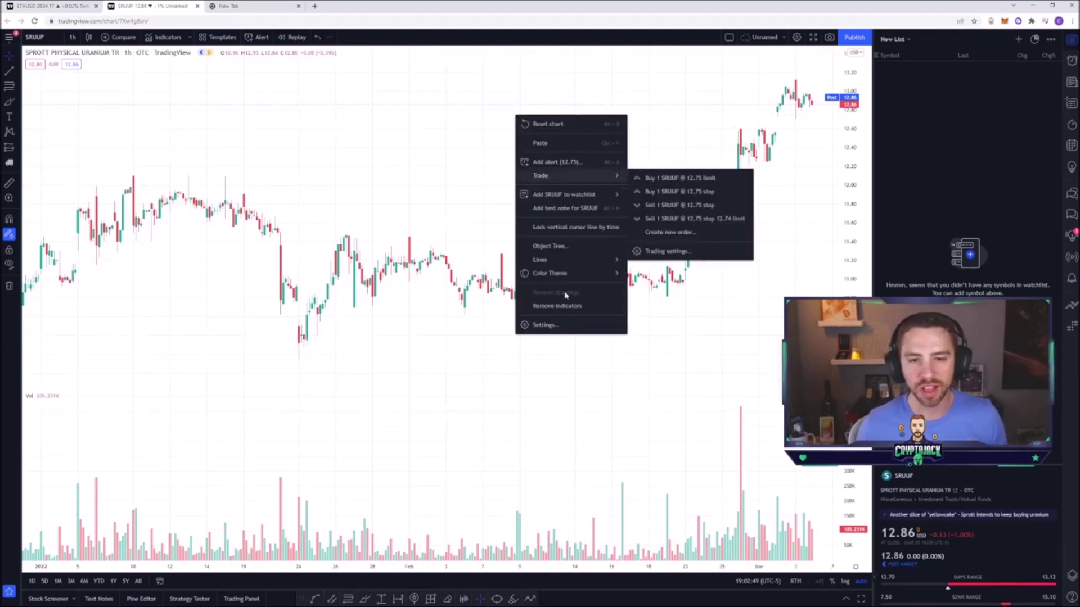
click(555, 326)
drag(588, 154, 352, 116)
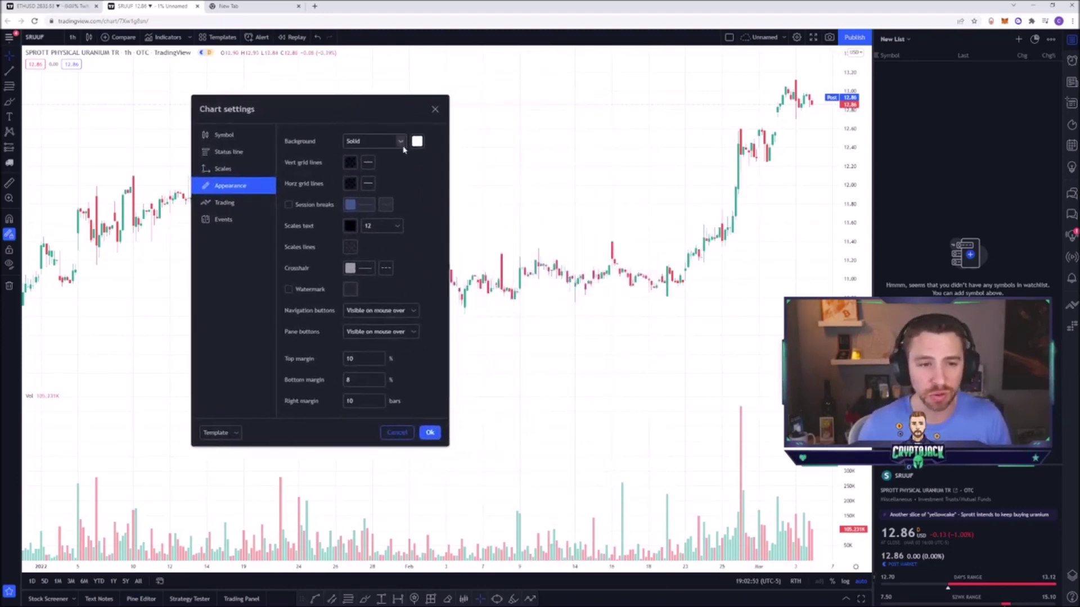
click(400, 141)
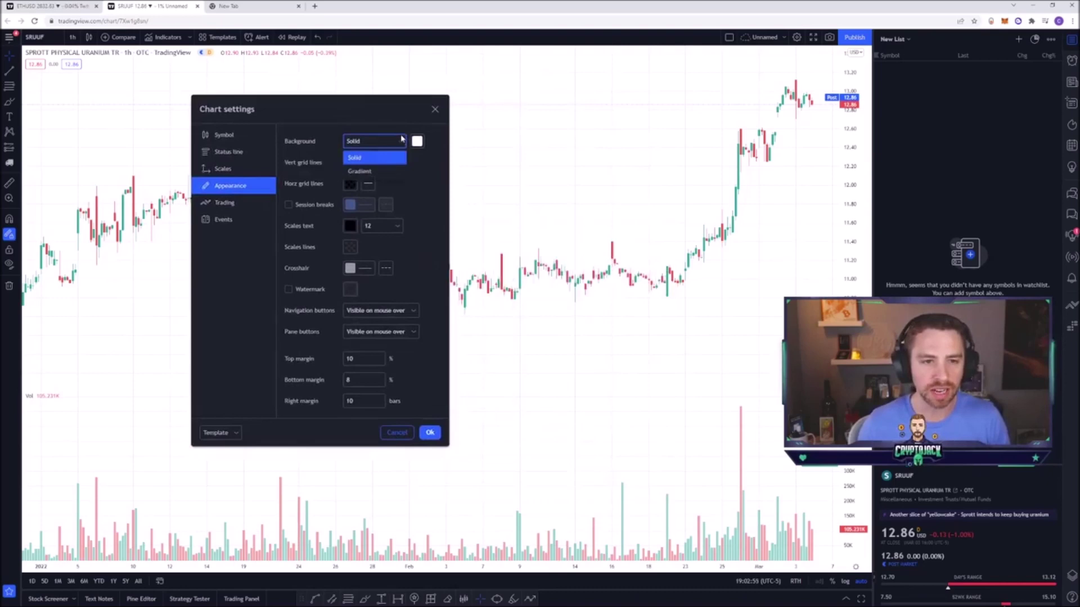
click(390, 172)
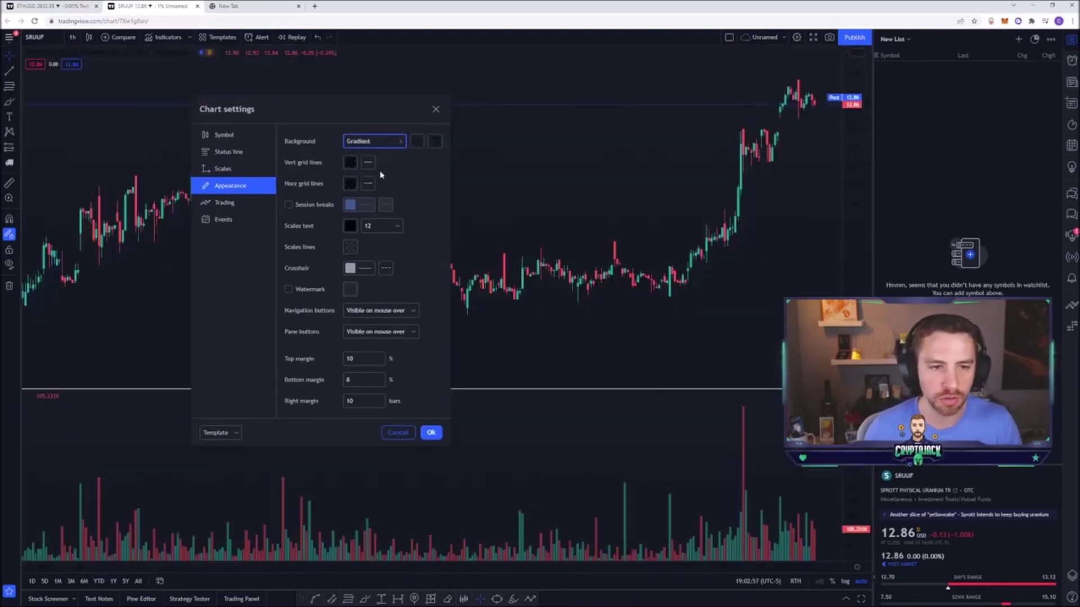
Step: Try white for both gradient colours, then toggle the background to solid and back to gradient
click(417, 142)
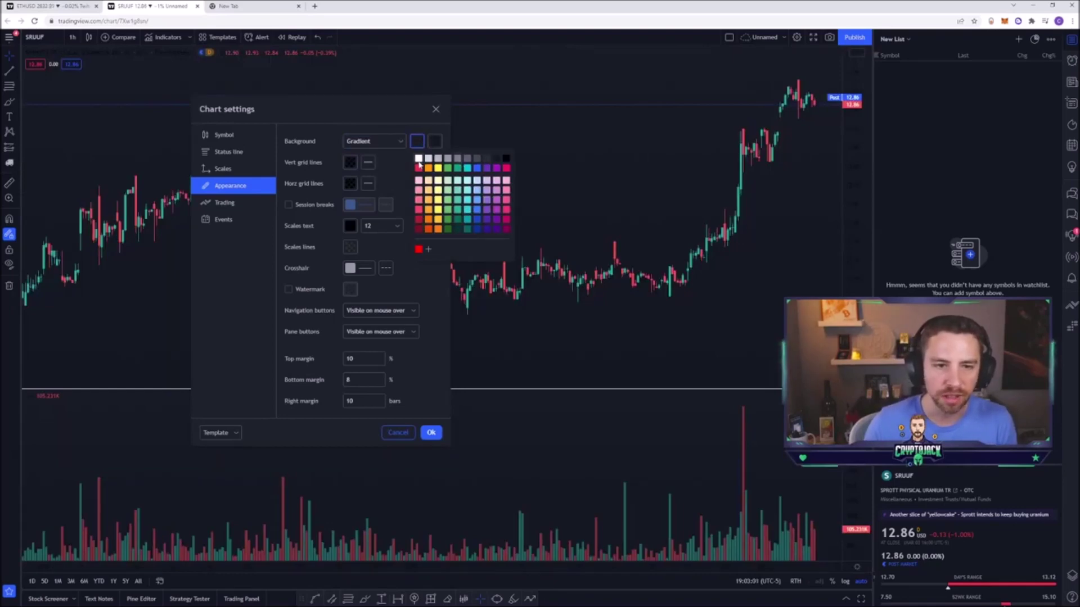
click(419, 160)
click(434, 143)
click(436, 159)
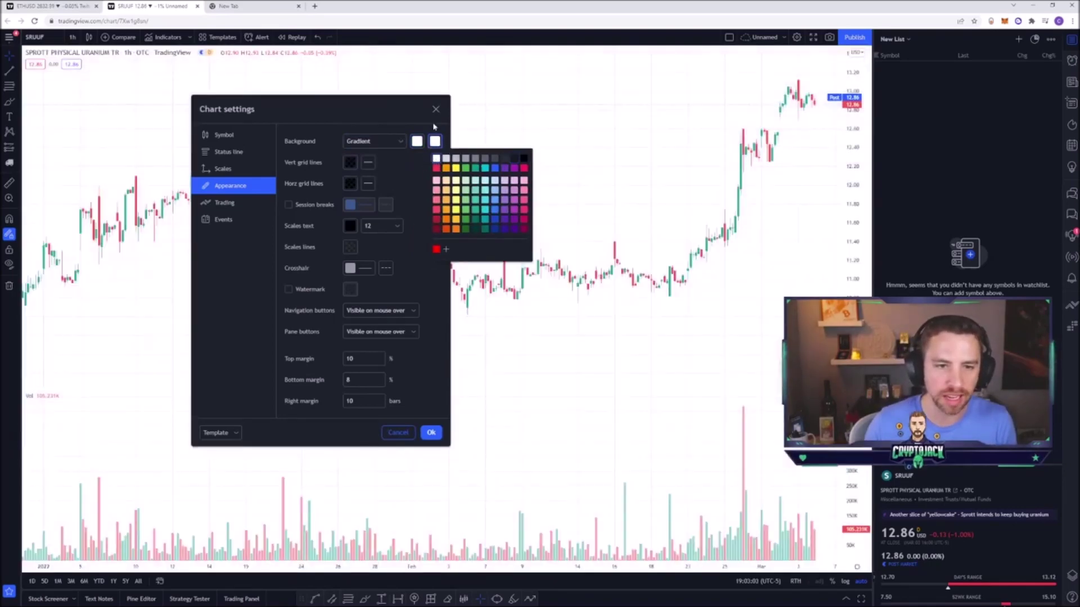
click(388, 142)
click(380, 157)
click(389, 142)
click(388, 171)
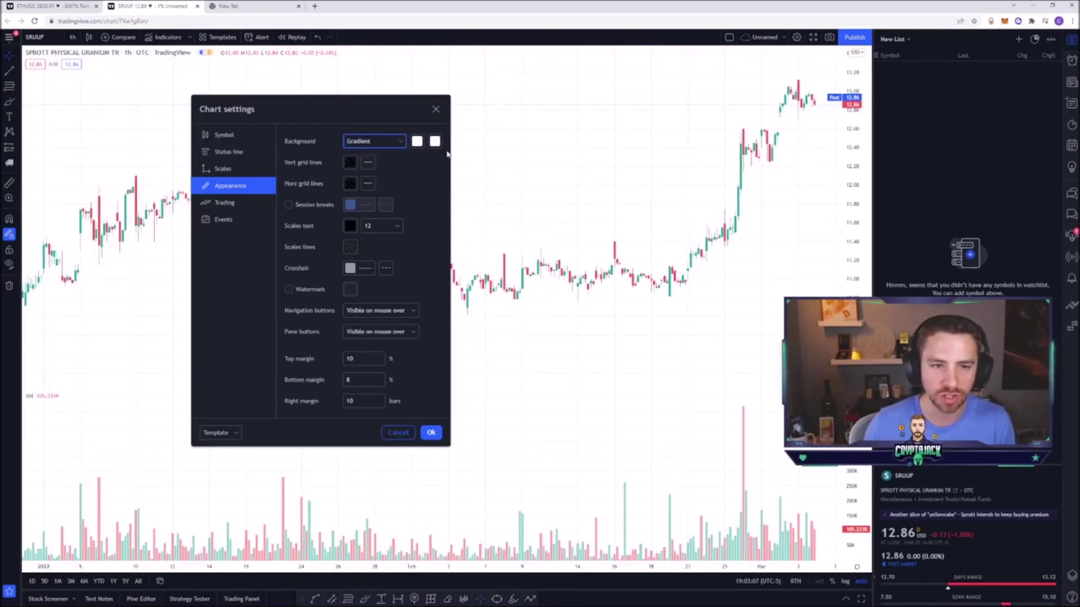
Step: Set the gradient's top colour to grey and its bottom colour to dark grey
click(417, 141)
click(458, 158)
click(435, 141)
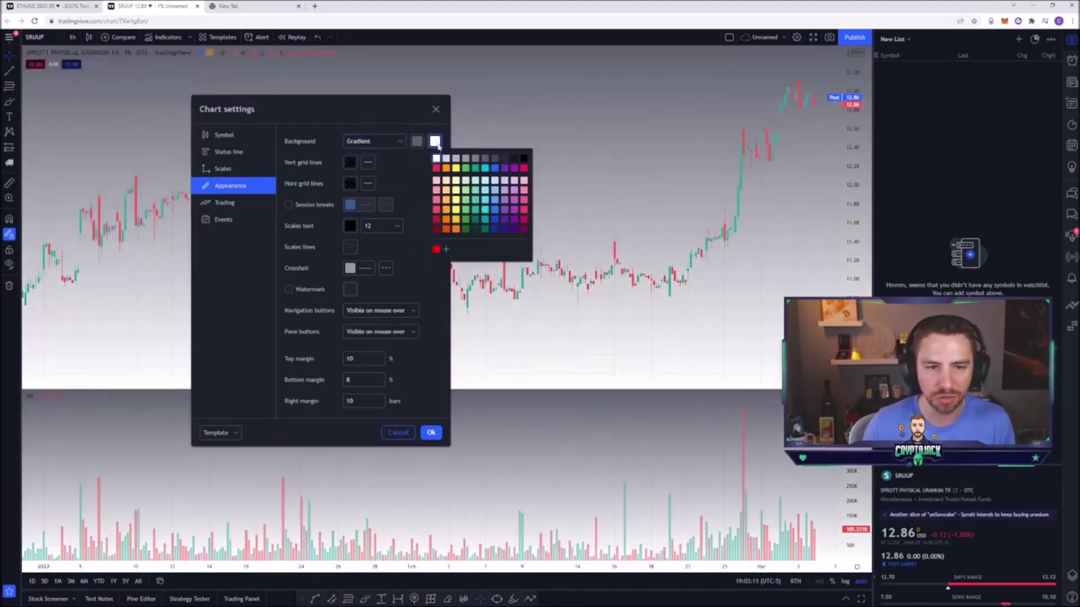
click(504, 159)
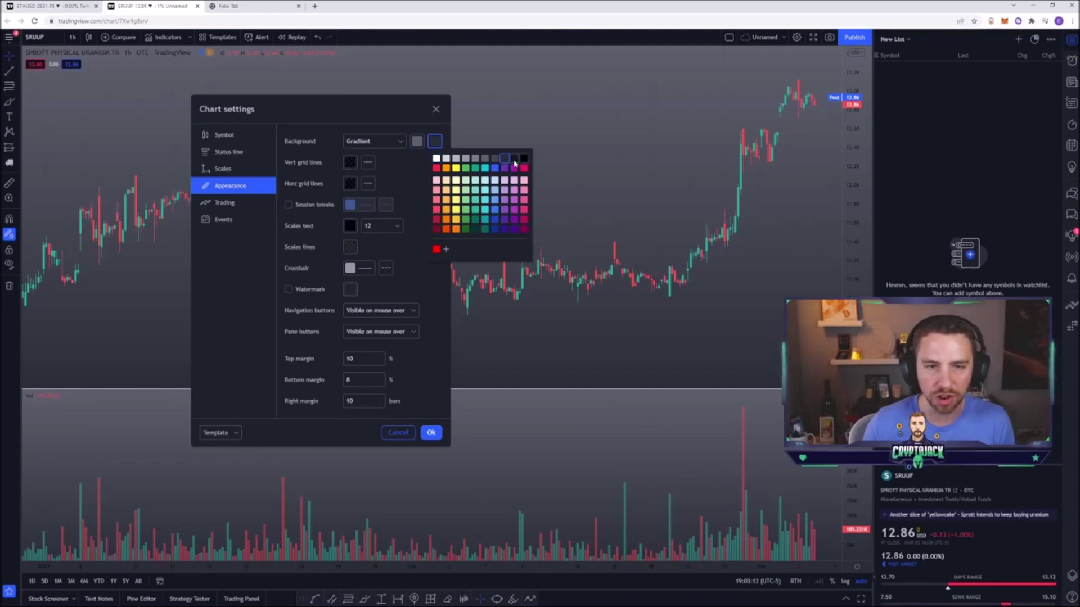
click(514, 160)
click(523, 161)
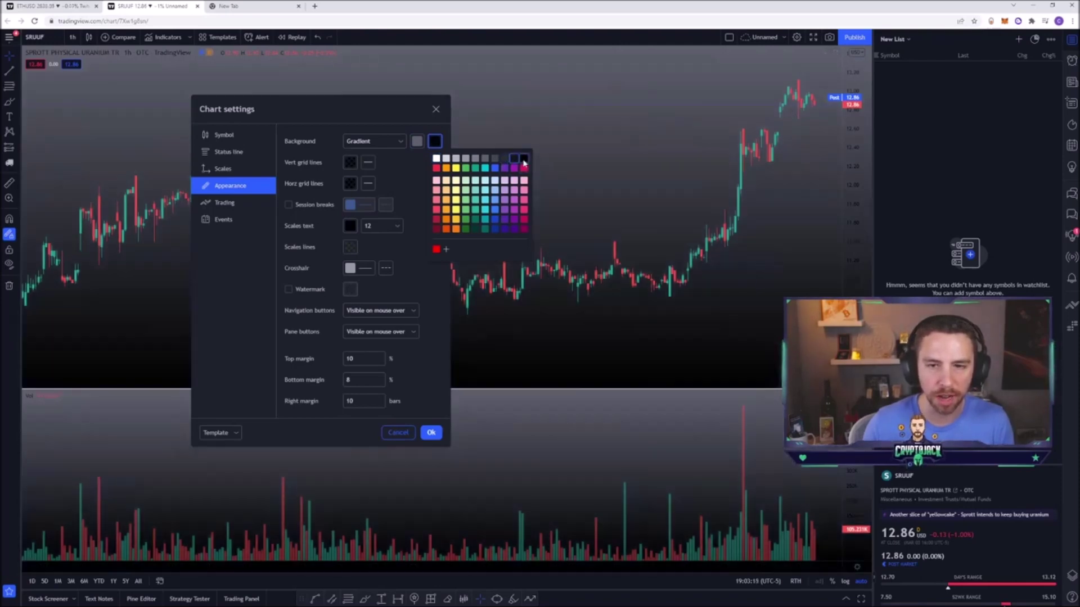
click(513, 160)
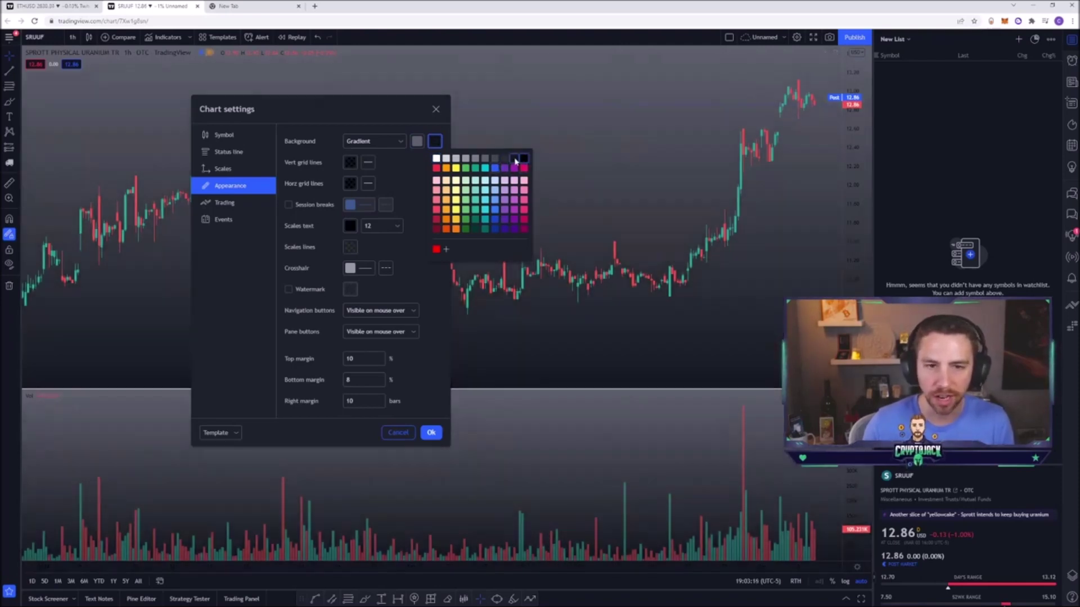
click(603, 153)
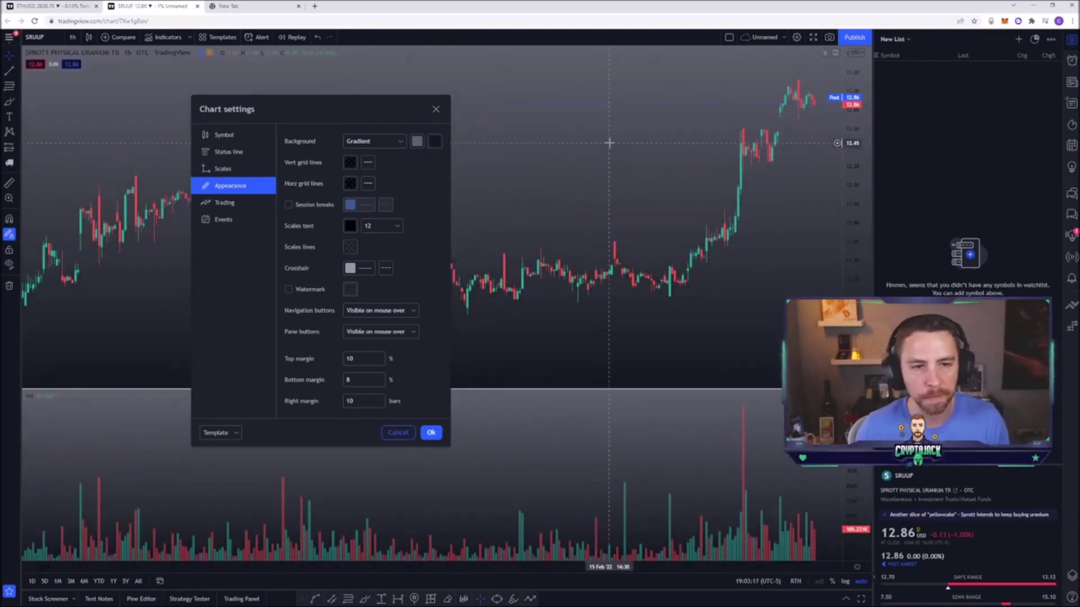
Step: Pick lighter grey swatches for the bottom and top gradient colours
click(434, 141)
click(496, 159)
click(482, 160)
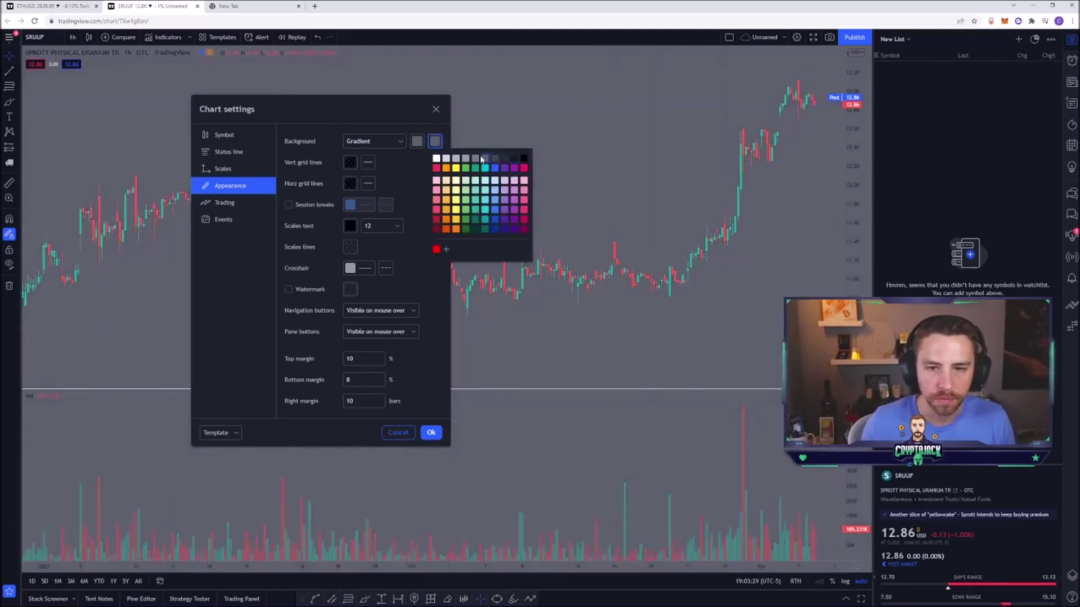
click(602, 135)
click(417, 141)
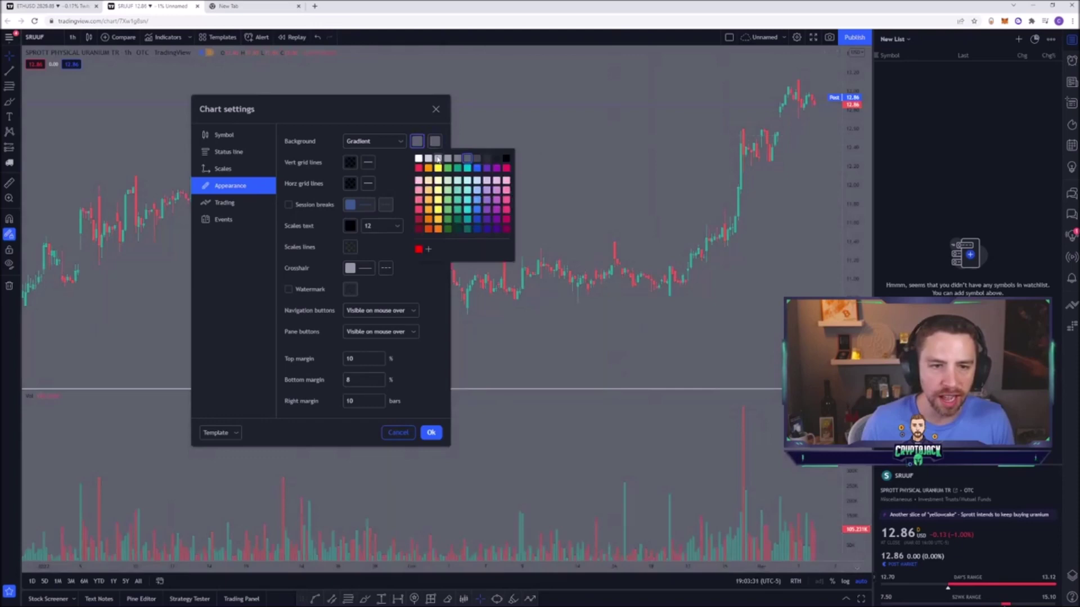
click(438, 159)
click(436, 141)
click(476, 159)
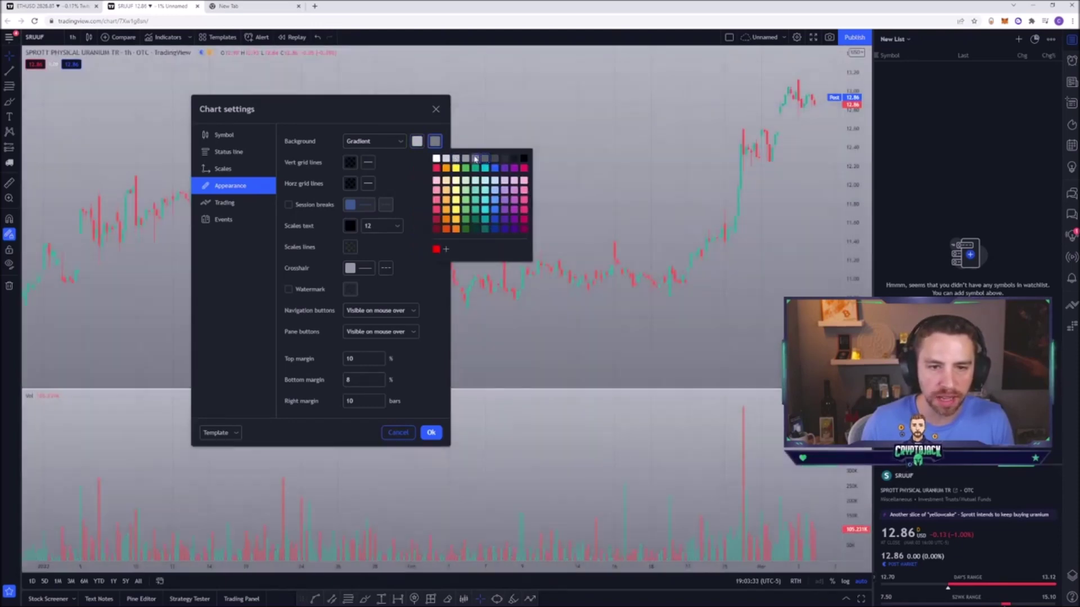
click(469, 160)
click(569, 116)
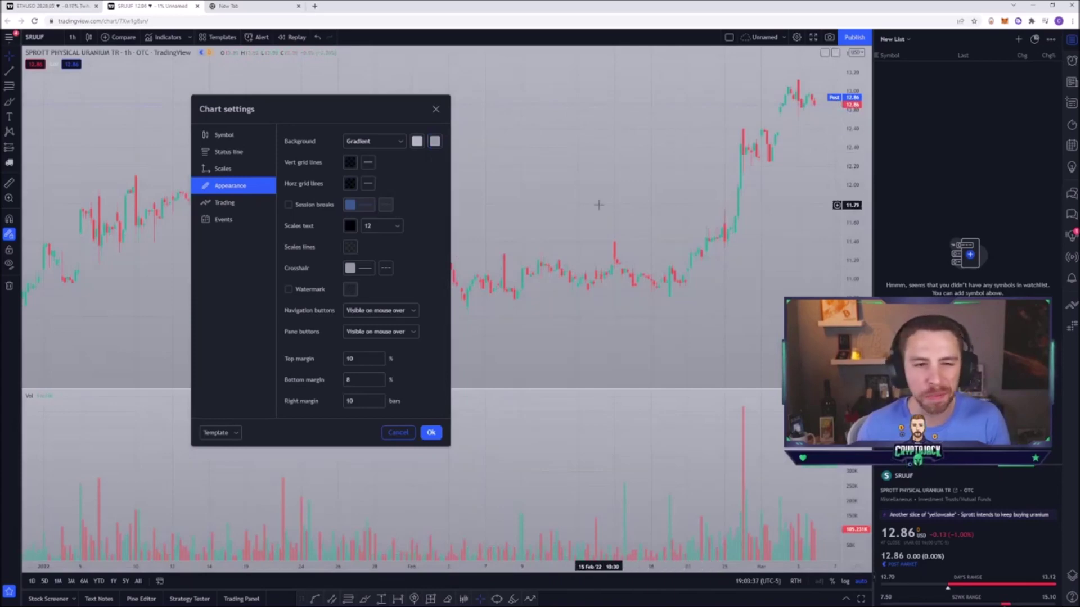
Step: Change the horizontal grid lines to a lighter colour
click(350, 163)
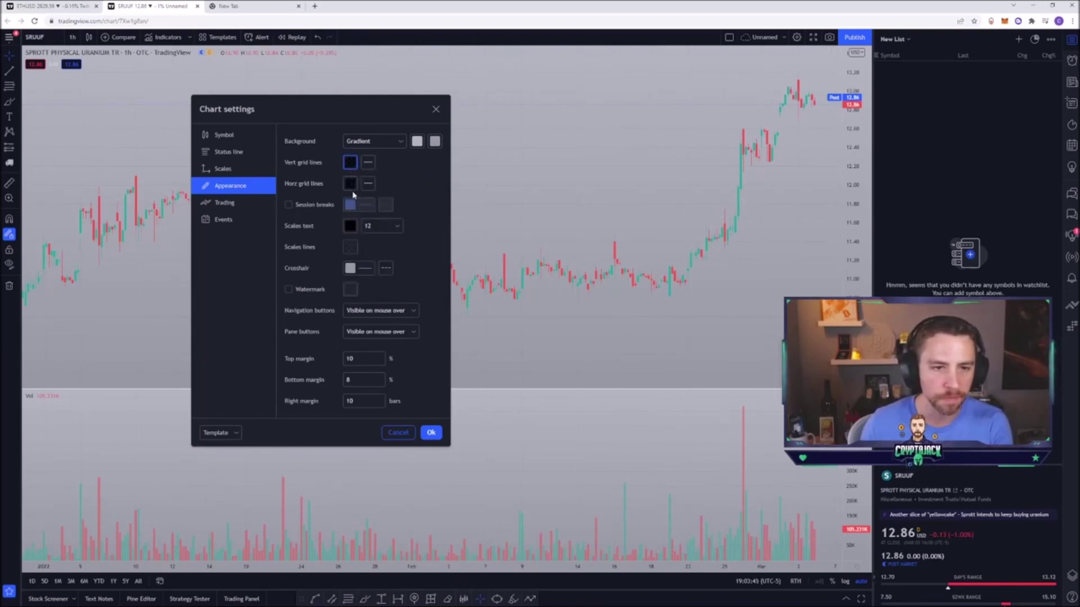
click(350, 183)
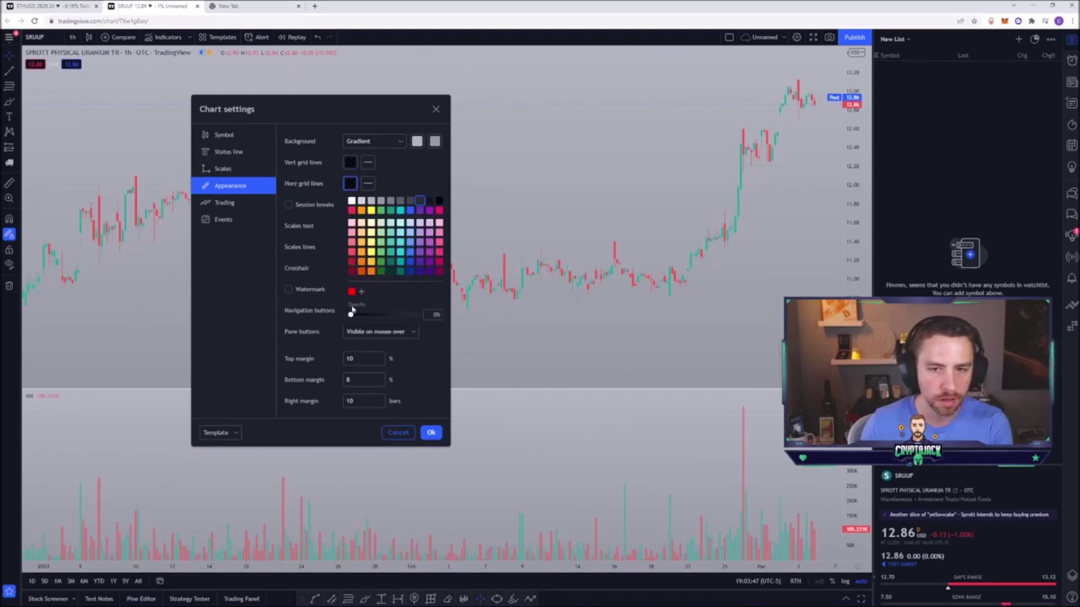
click(515, 160)
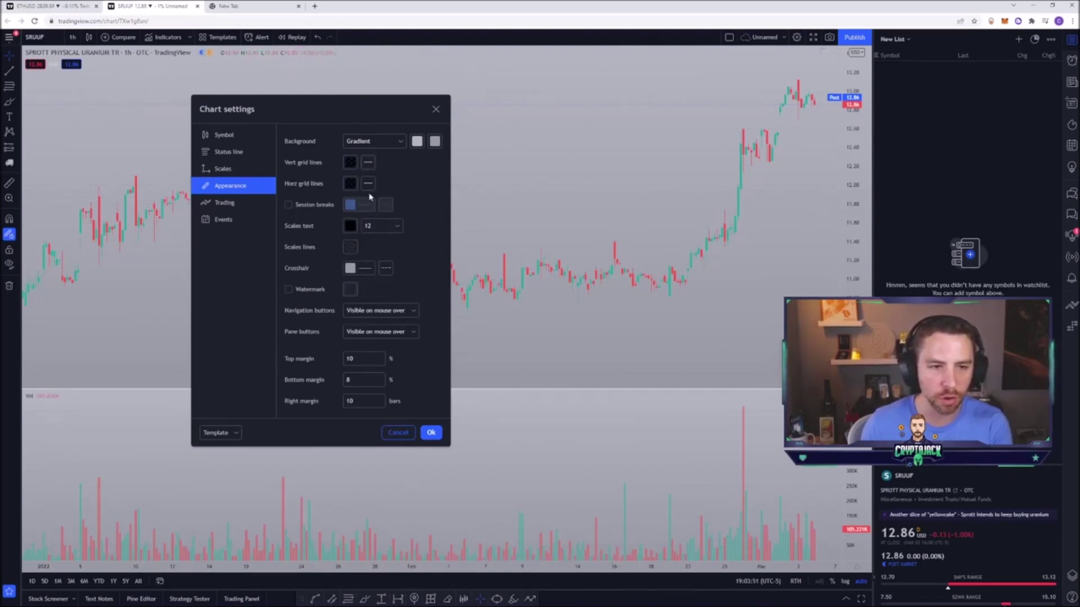
click(354, 184)
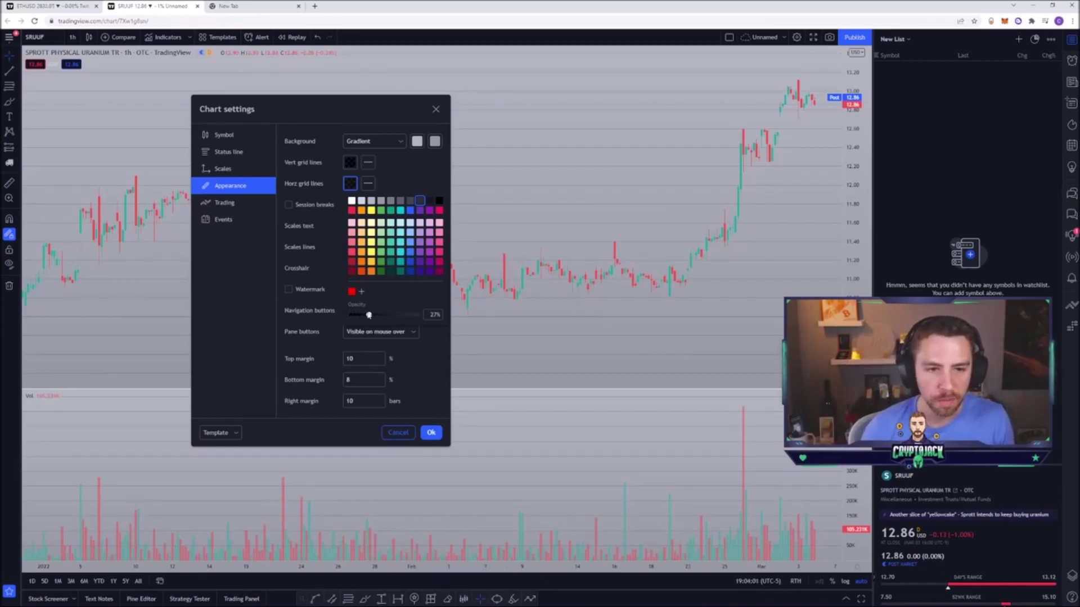
click(372, 201)
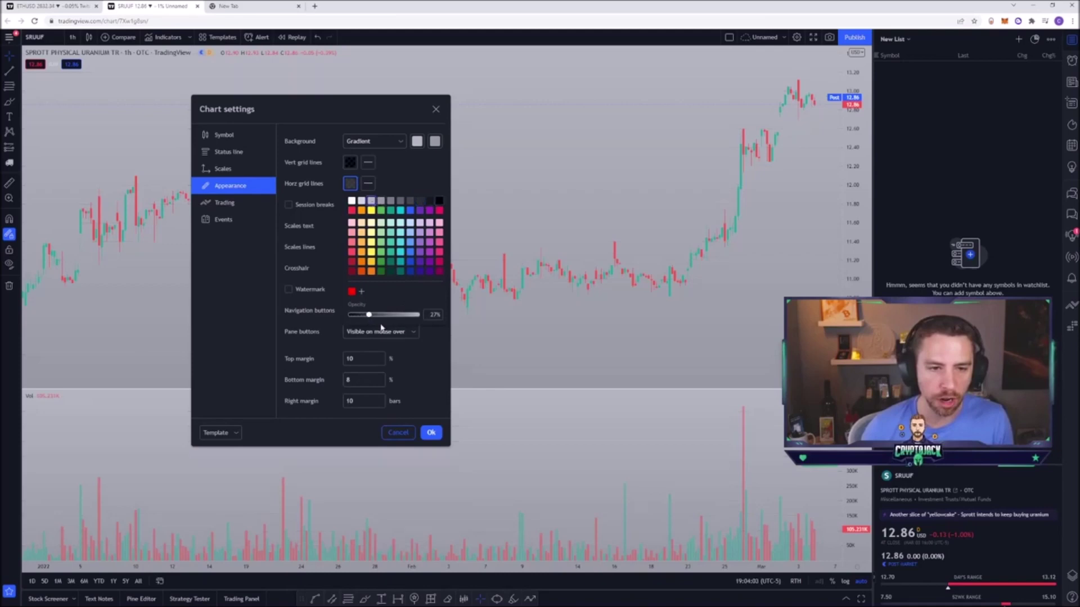
click(352, 201)
Step: Set the background gradient to dark grey at the top and black at the bottom
click(417, 141)
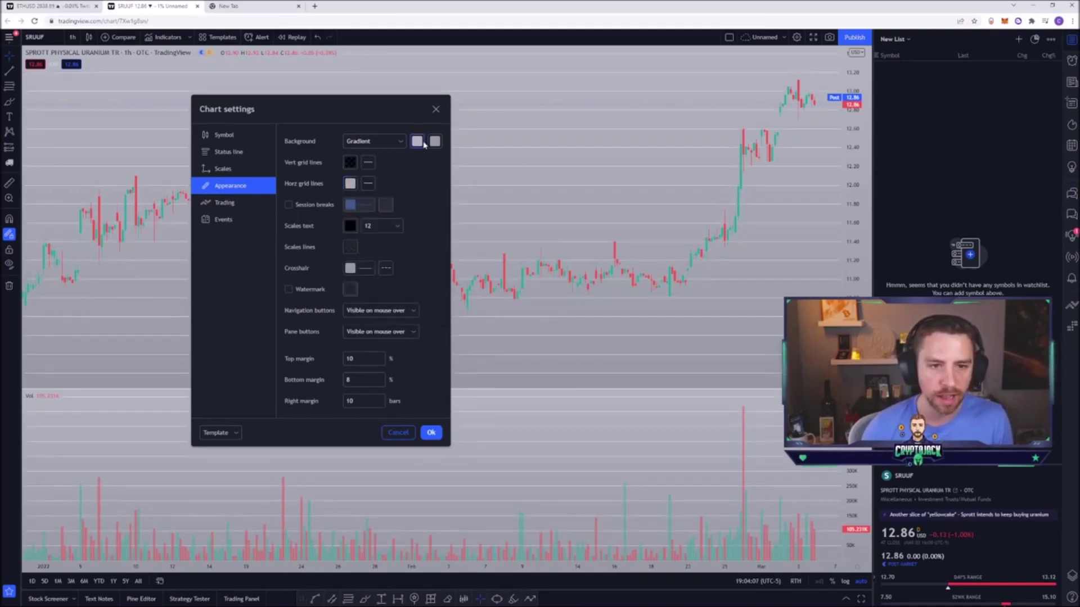
click(416, 141)
click(475, 158)
click(434, 141)
click(435, 141)
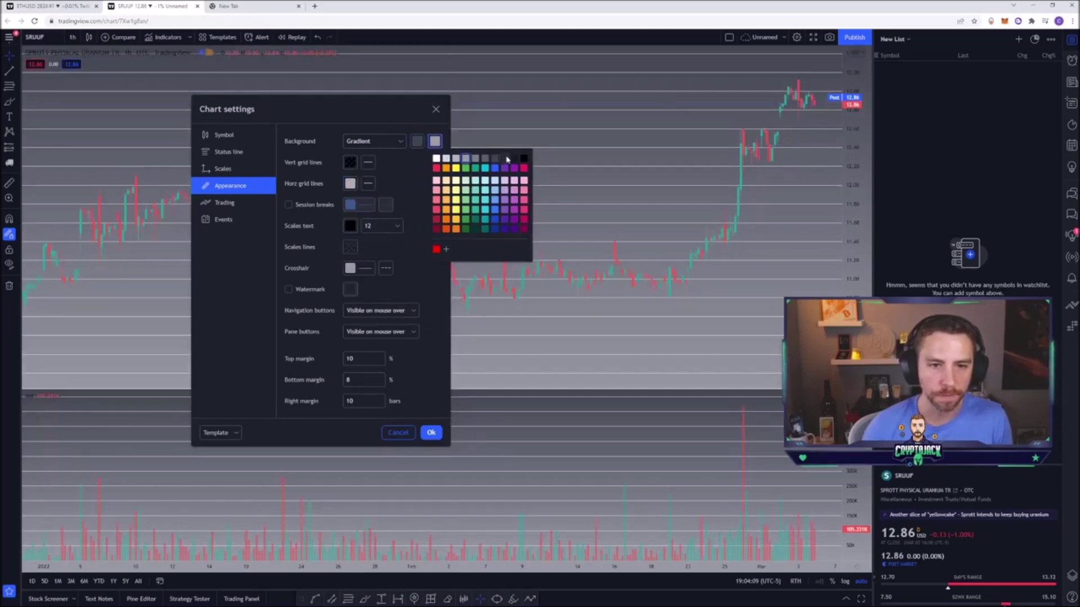
click(513, 159)
click(523, 159)
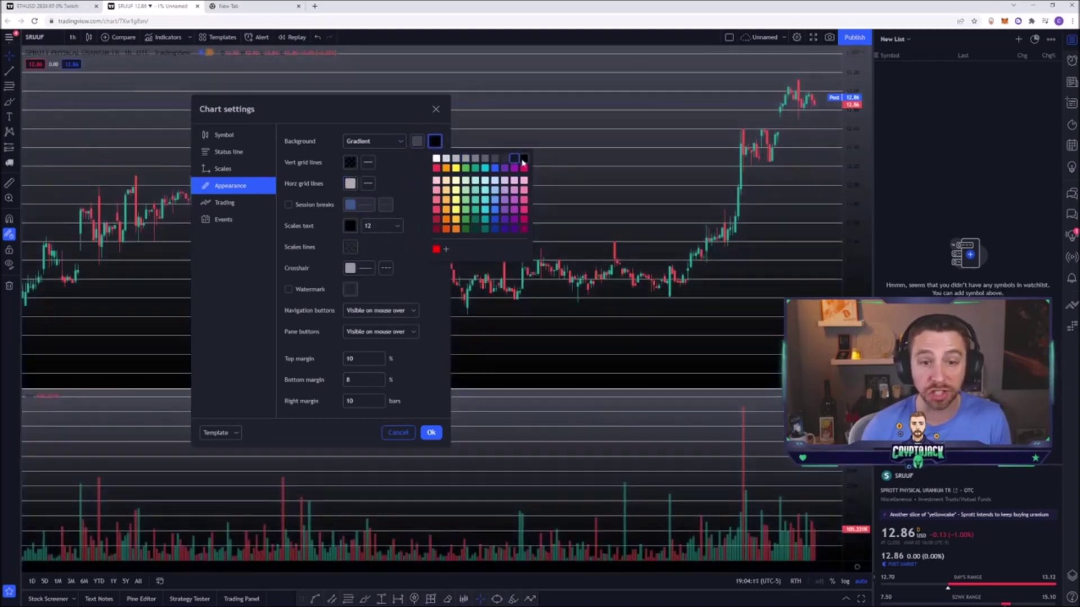
Step: Set the horizontal grid lines' opacity to 0% so they are fully transparent
click(350, 184)
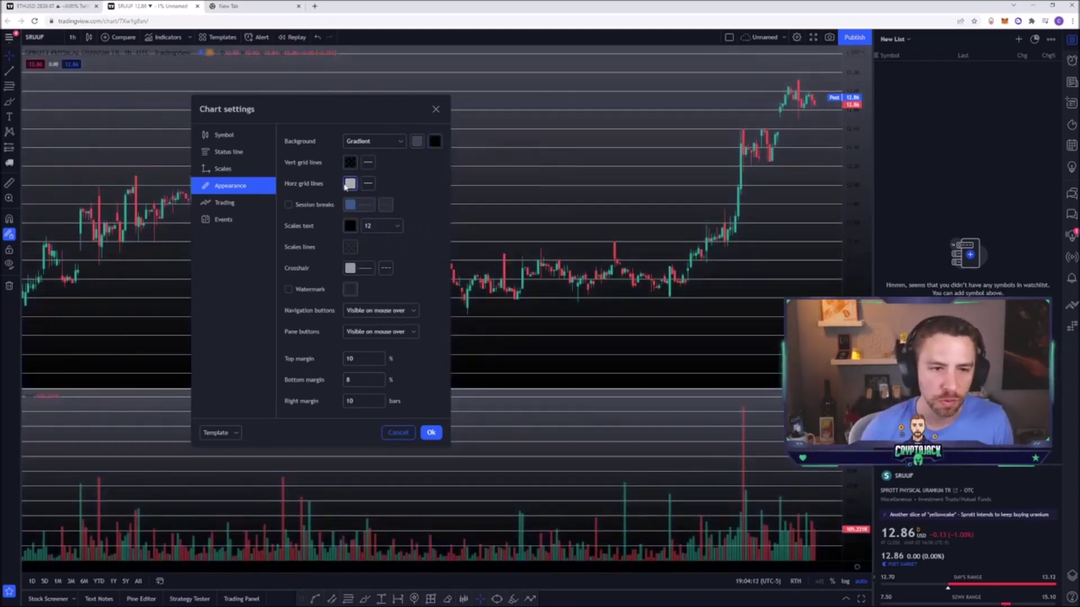
click(350, 183)
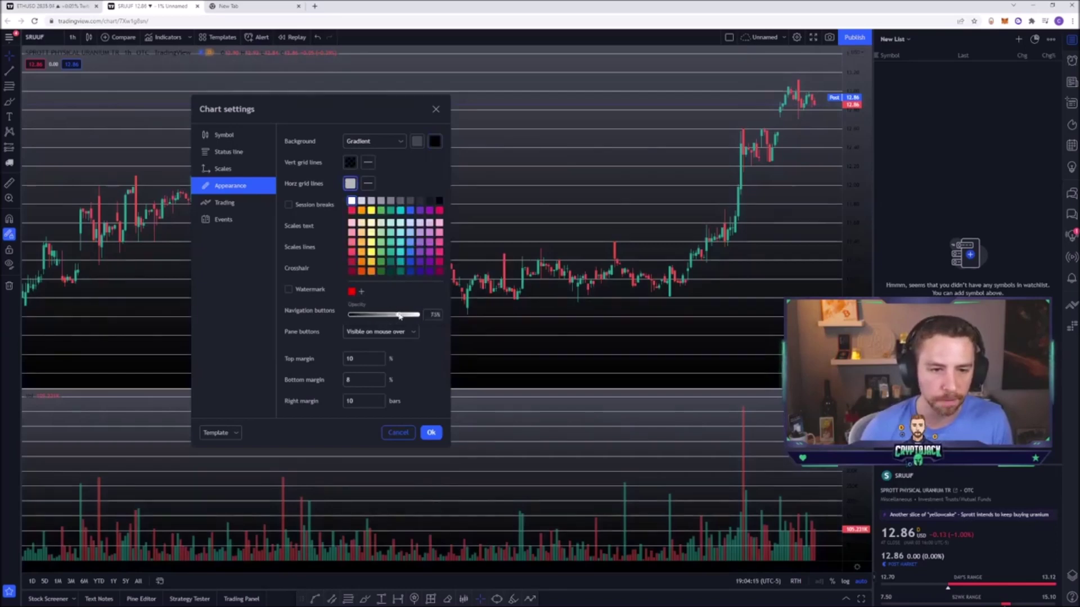
drag(400, 316, 348, 316)
click(360, 194)
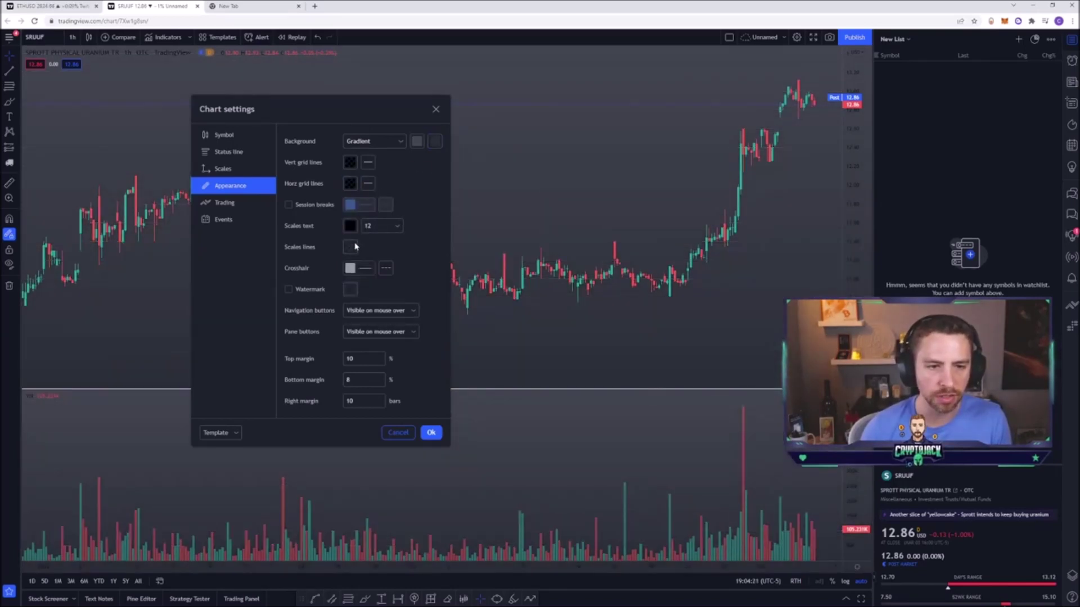
Step: Set the second background gradient swatch to black
click(350, 226)
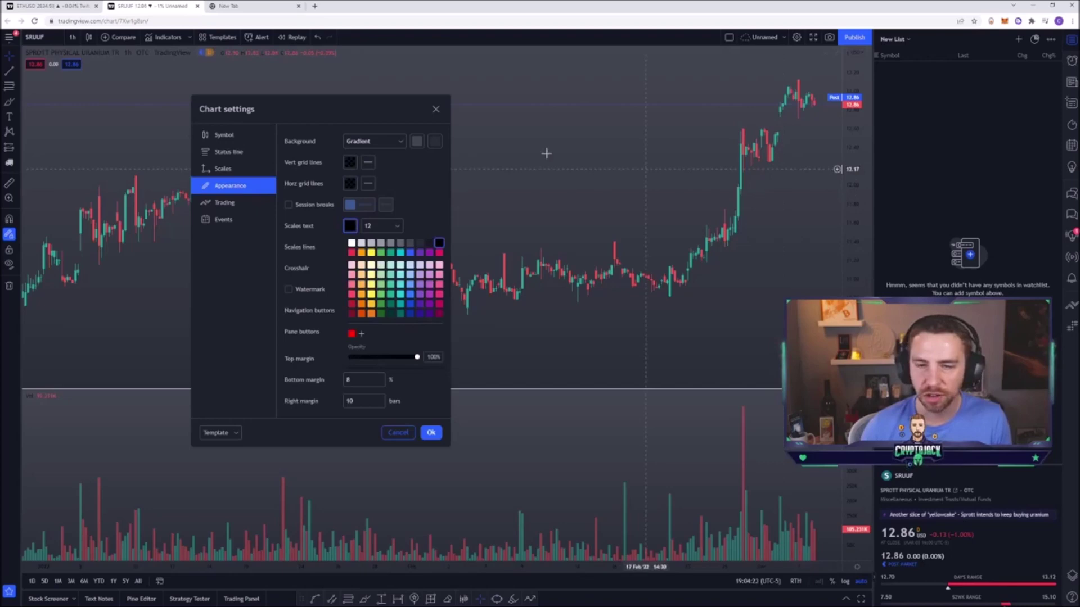
click(435, 141)
click(436, 142)
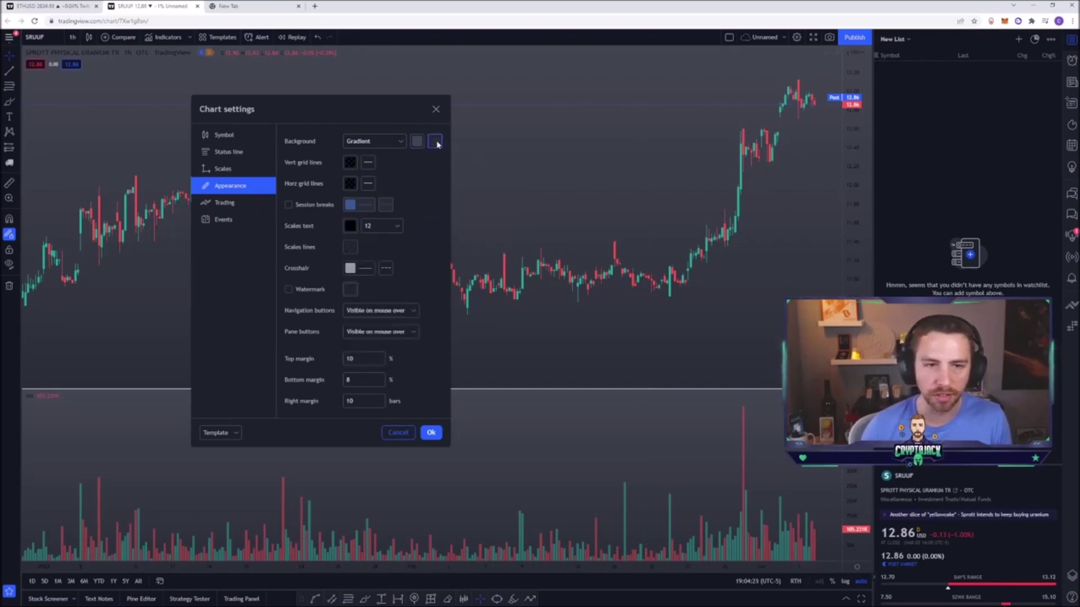
click(436, 142)
click(515, 159)
click(524, 159)
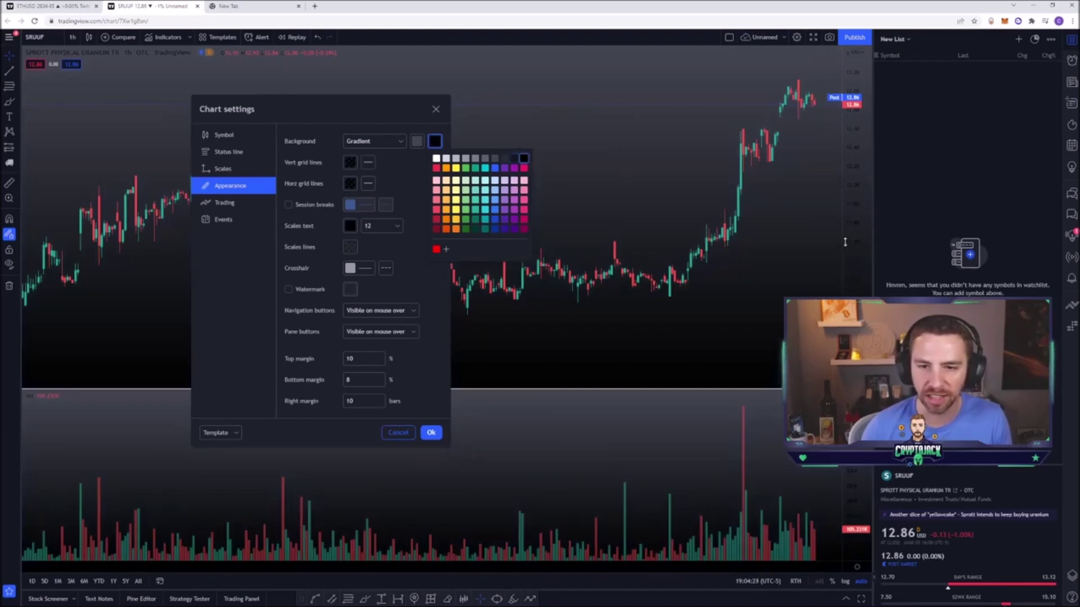
Step: Make the scale text white and confirm Chart settings with Ok
click(349, 226)
click(350, 226)
click(371, 243)
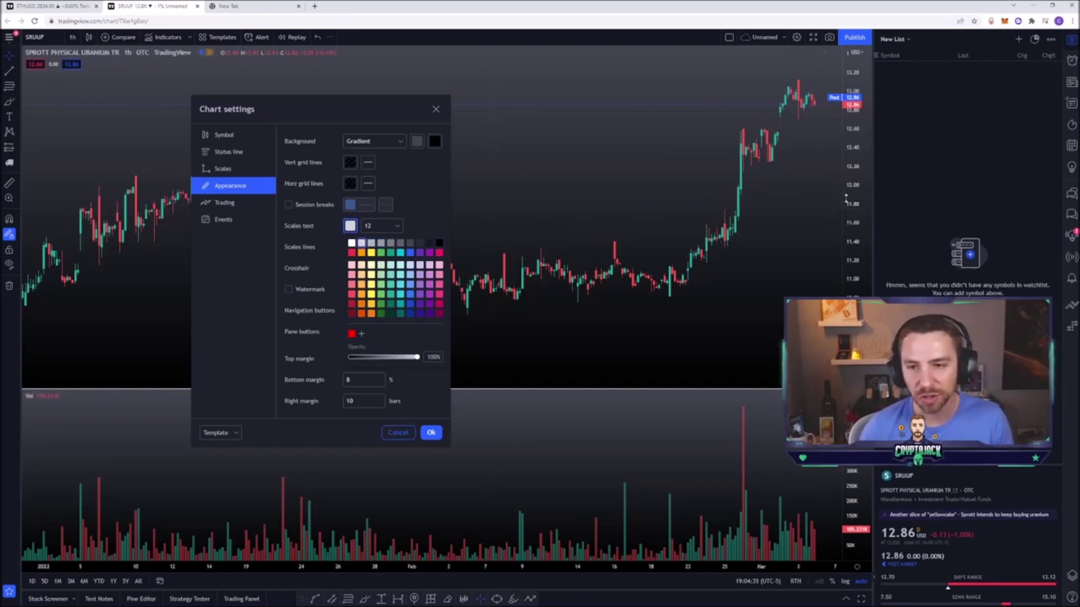
click(350, 225)
click(350, 225)
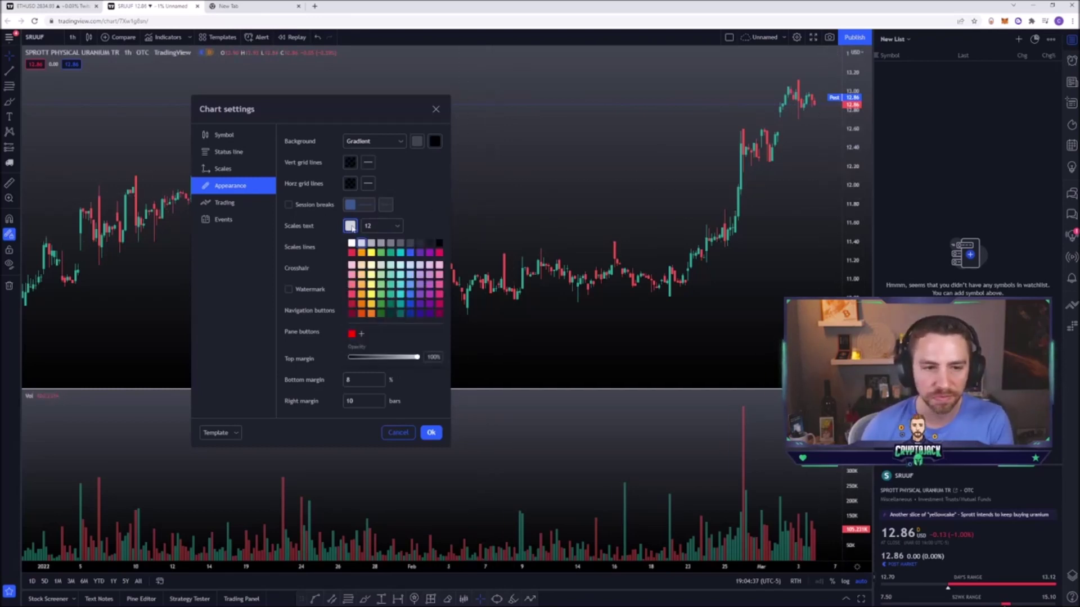
click(351, 243)
click(806, 301)
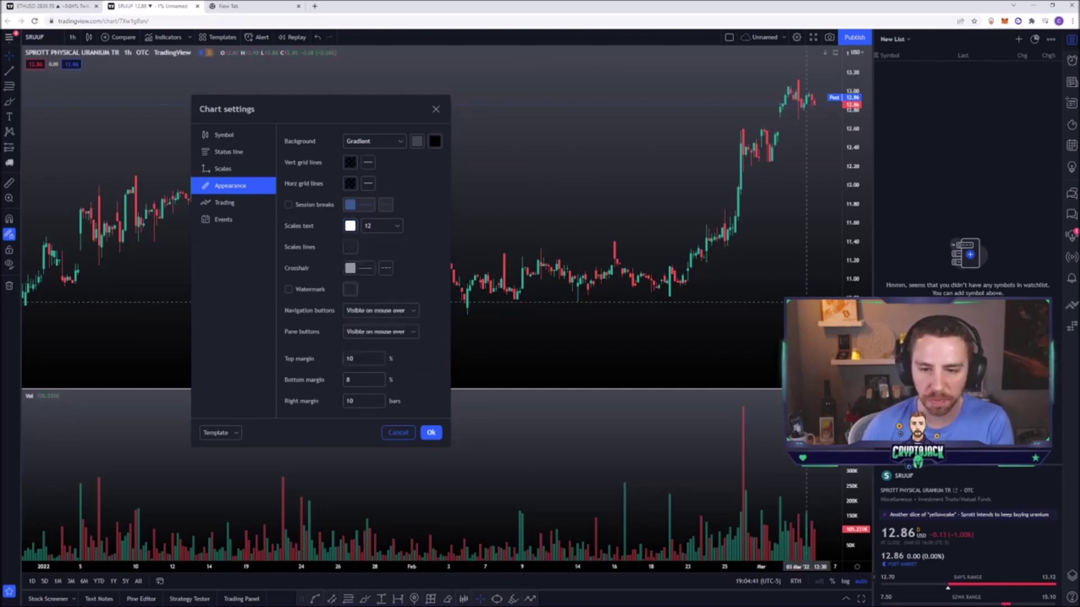
click(431, 433)
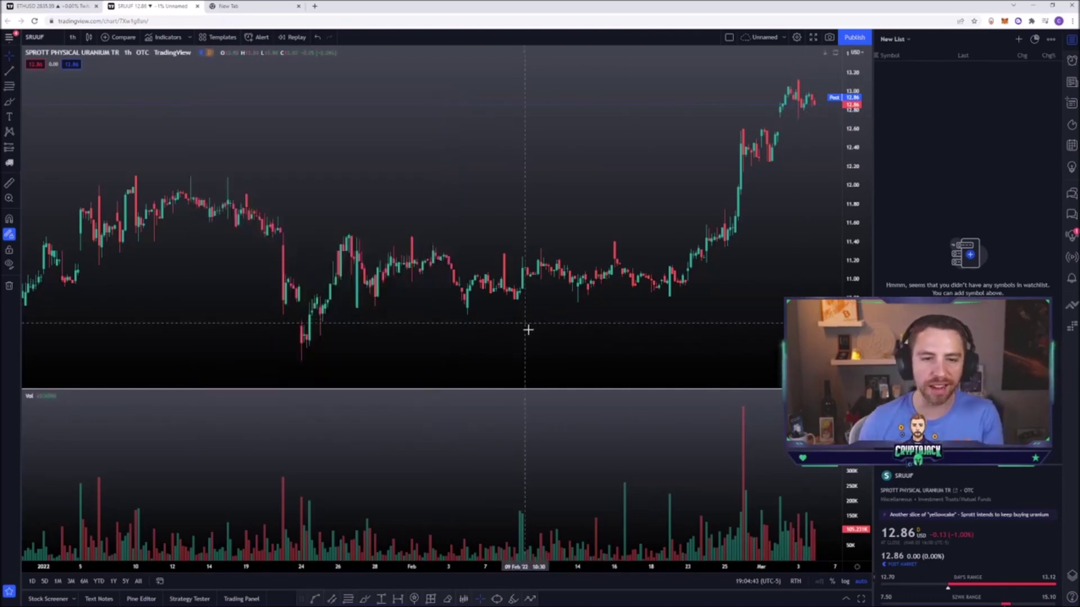
scroll(566, 317, up, 4)
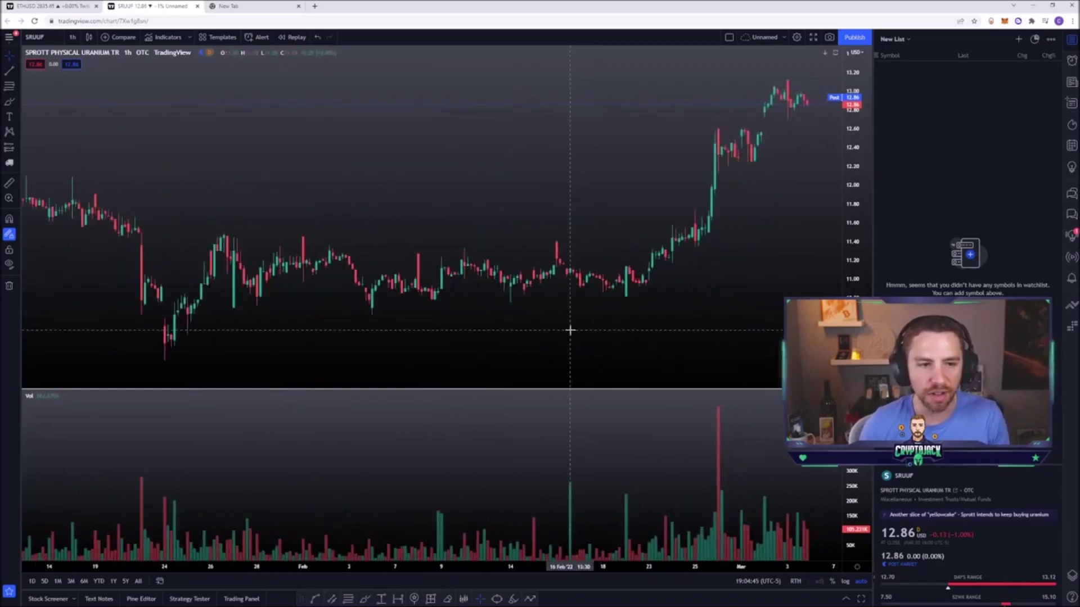